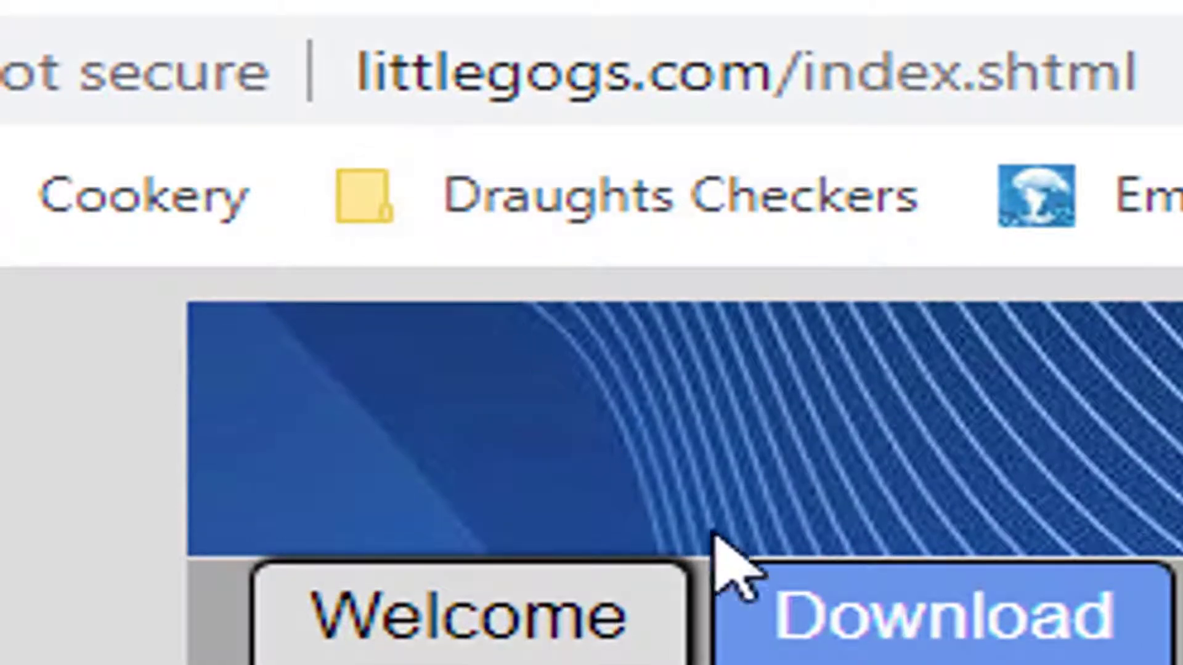
- Go from the solver's download page to the page explaining the solving analyses
left_click(925, 628)
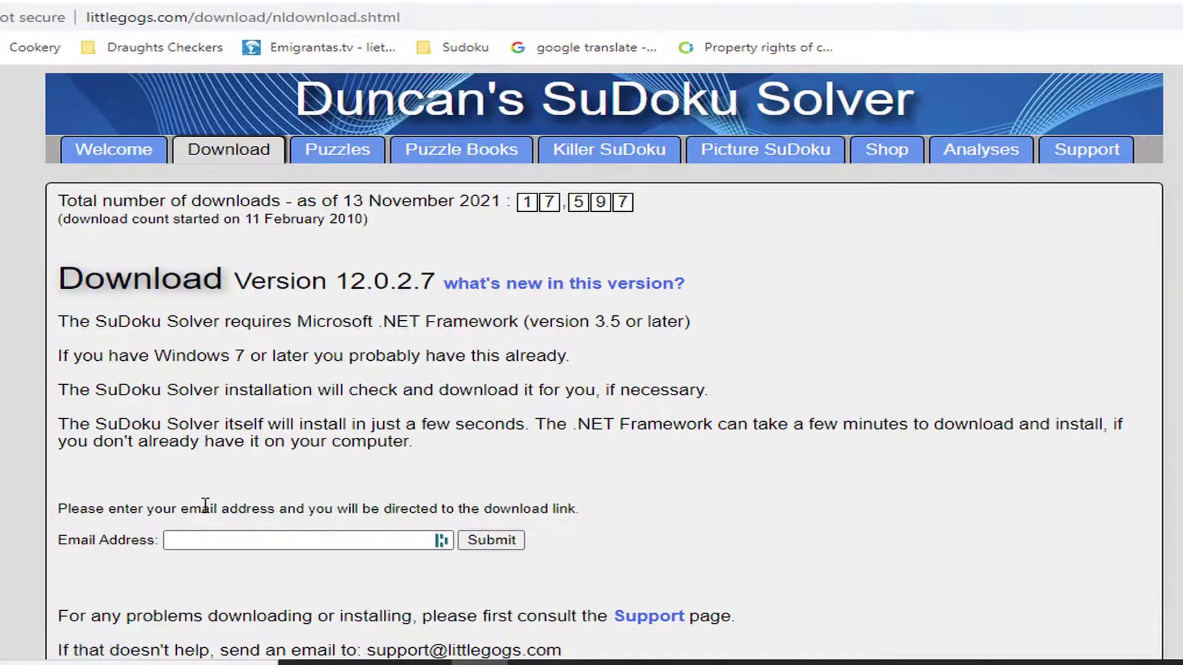
left_click(187, 542)
left_click(989, 159)
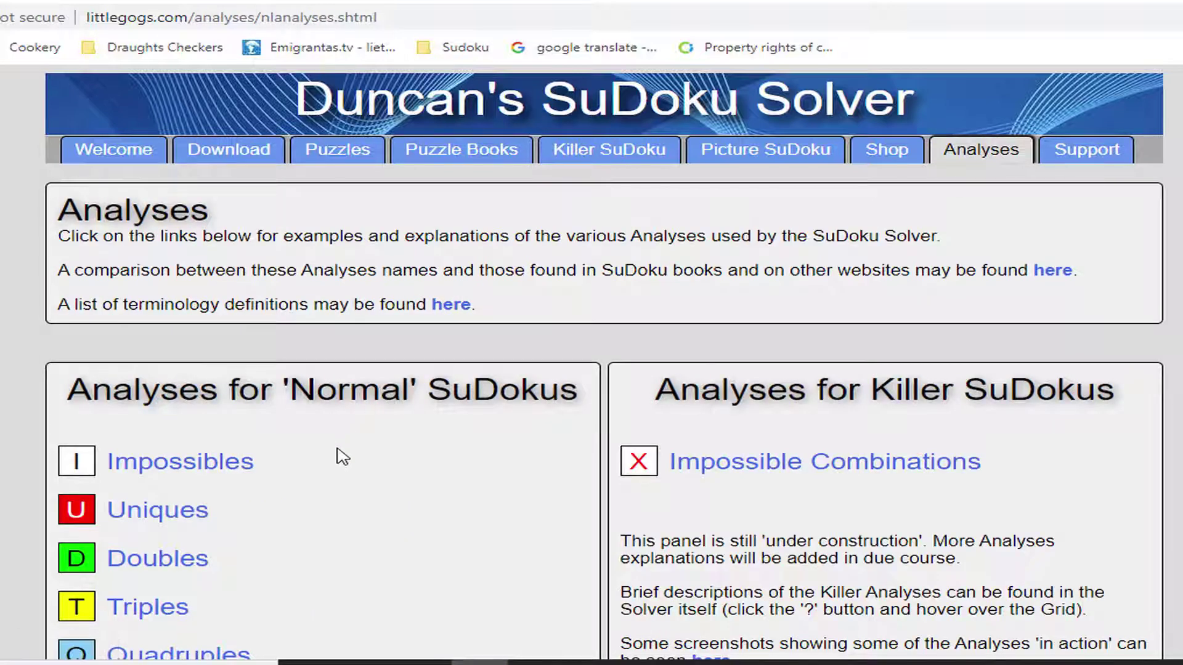
scroll(341, 456, "down", 1)
scroll(340, 455, "down", 3)
scroll(340, 455, "down", 1)
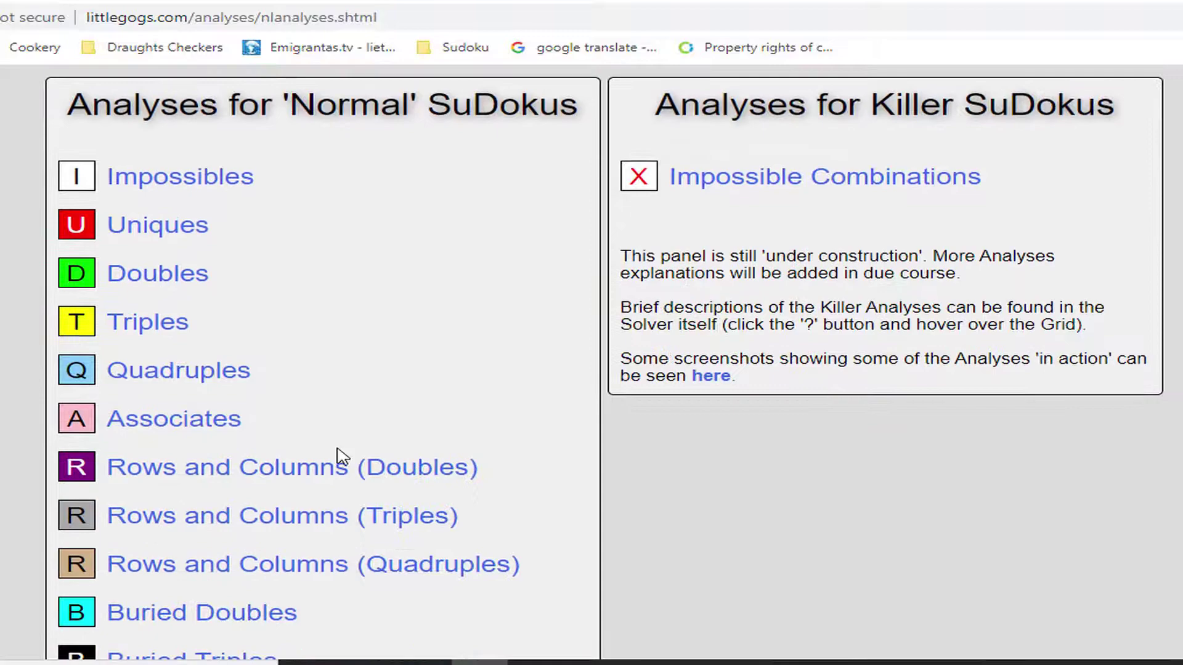
scroll(340, 454, "down", 1)
scroll(340, 455, "down", 3)
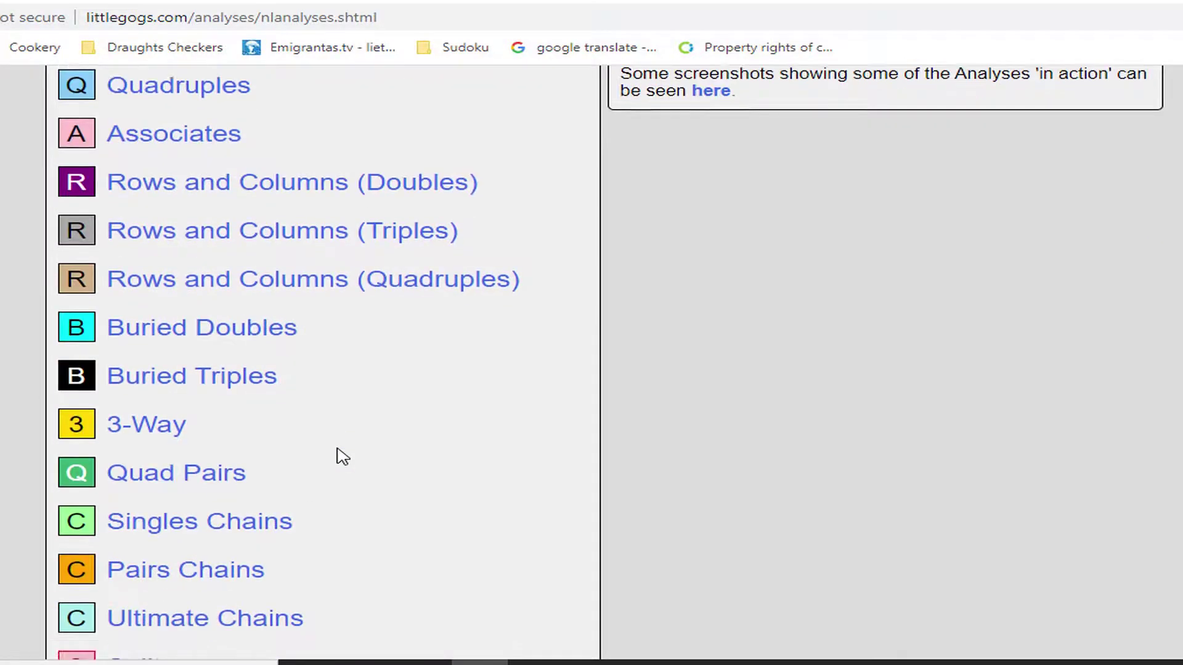
scroll(340, 455, "down", 1)
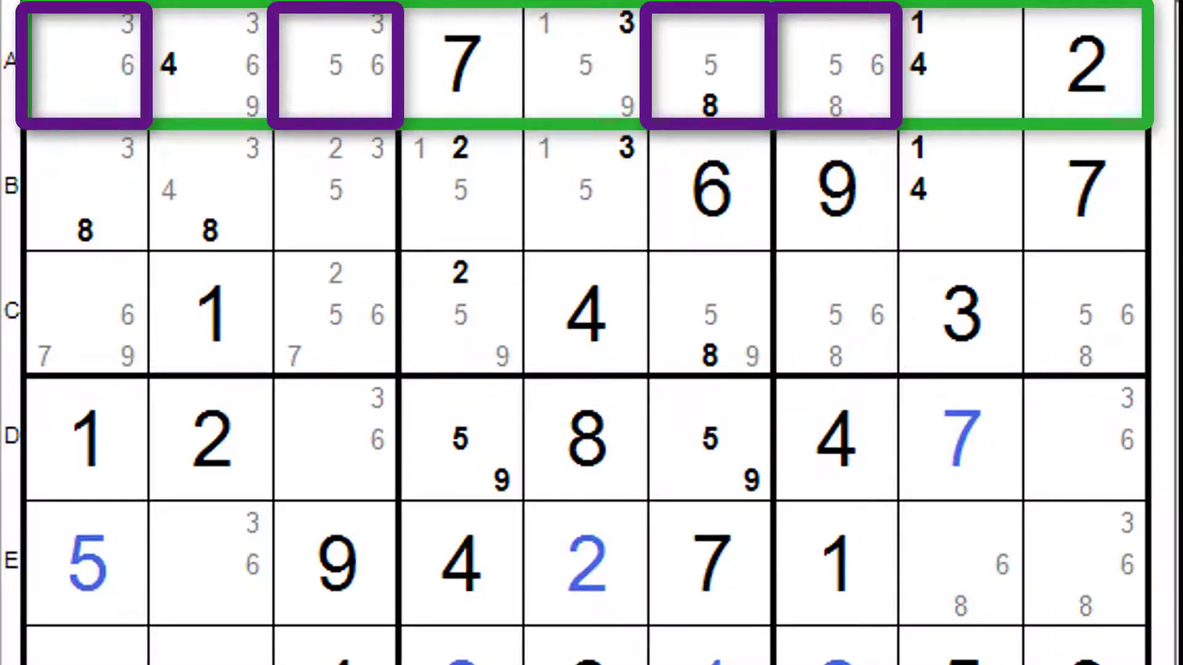
- Eliminate candidates 3 and 6 from cell A2 and candidate 3 from cell A5
left_click(253, 24)
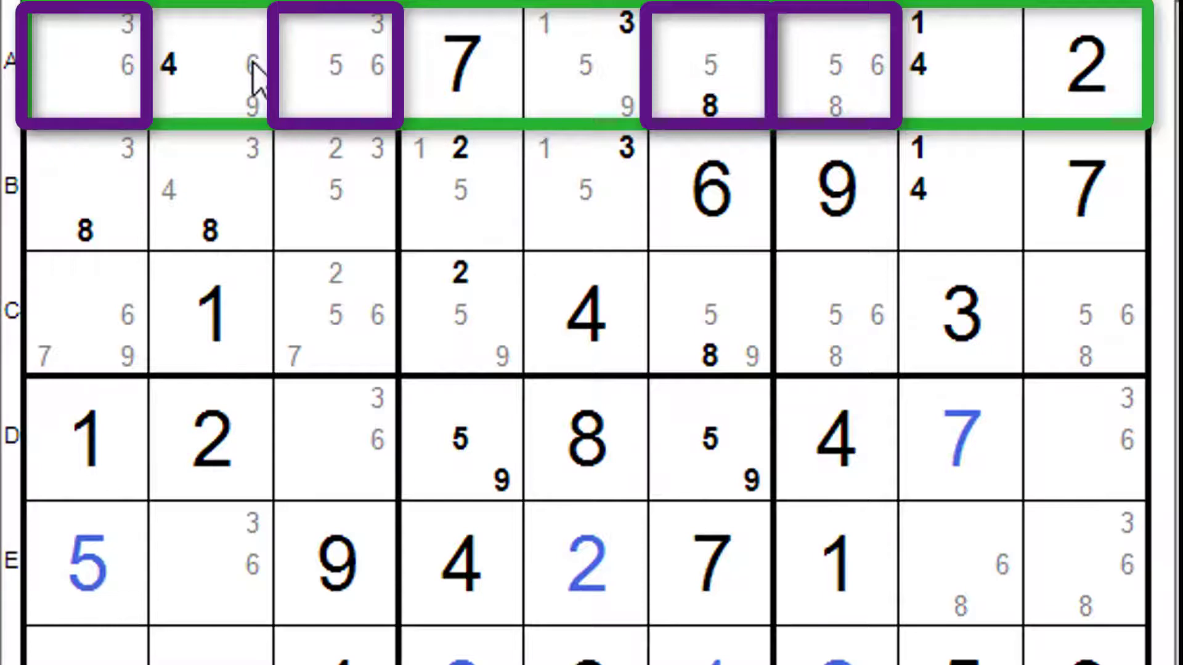
left_click(252, 65)
left_click(251, 65)
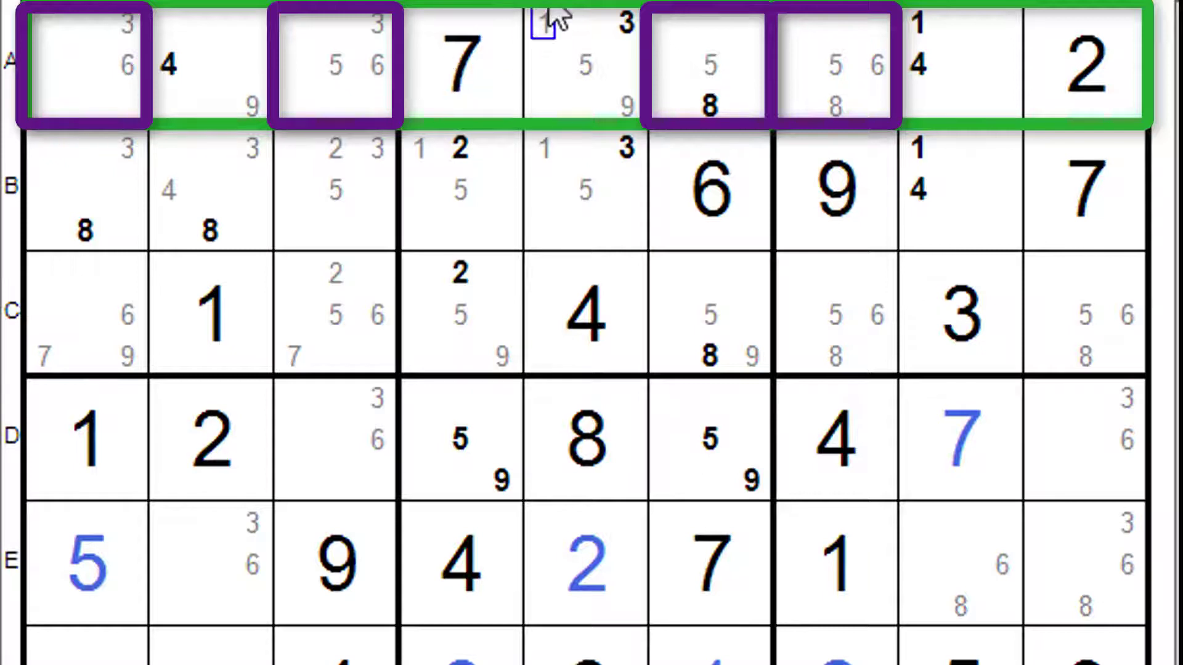
left_click(626, 23)
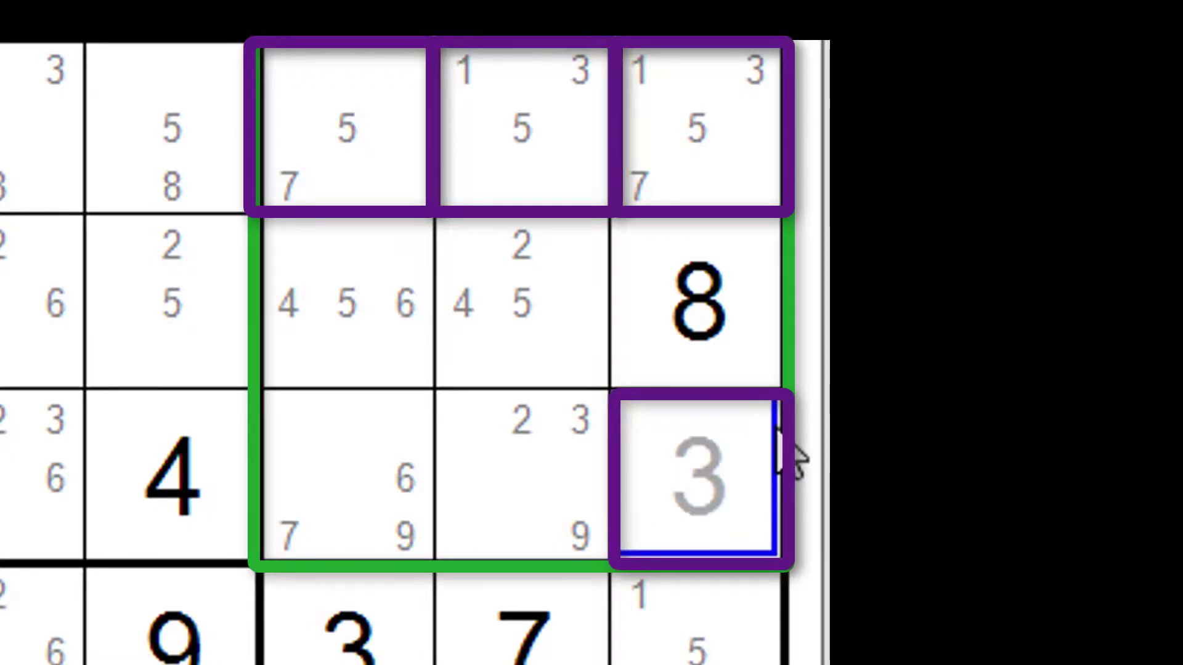
- Revert the placed 3, then strike 5 from the 4-5-6 and 2-4-5 cells, 7 from 6-7-9, 3 from 2-3-9
left_click(756, 423)
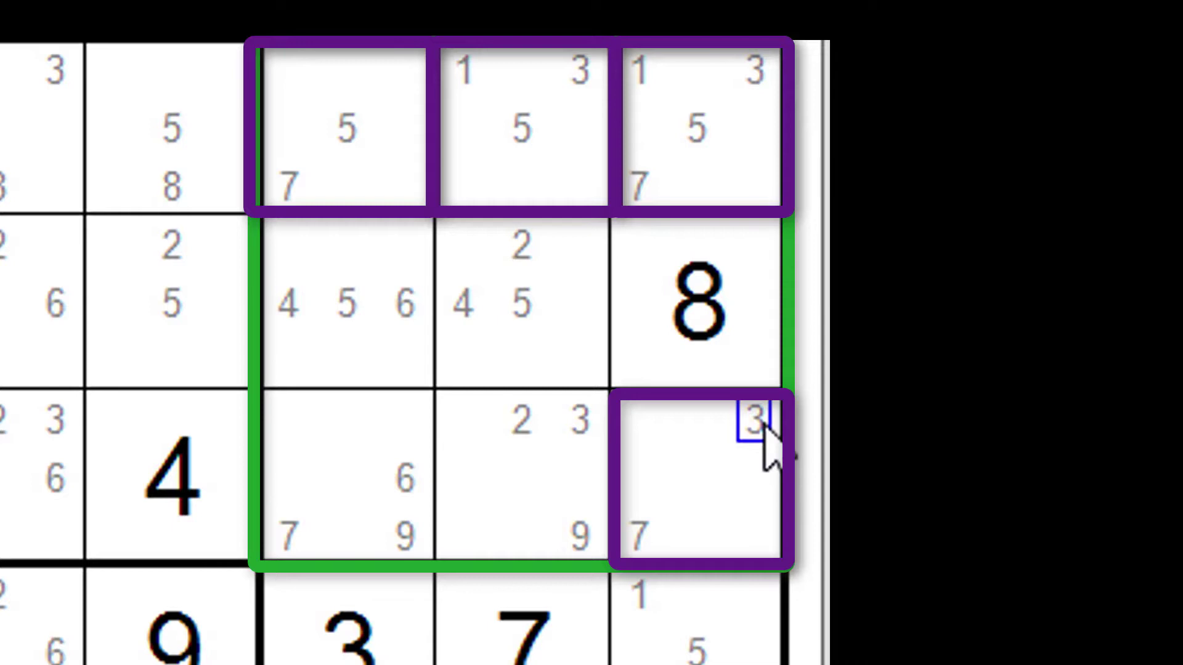
left_click(759, 423)
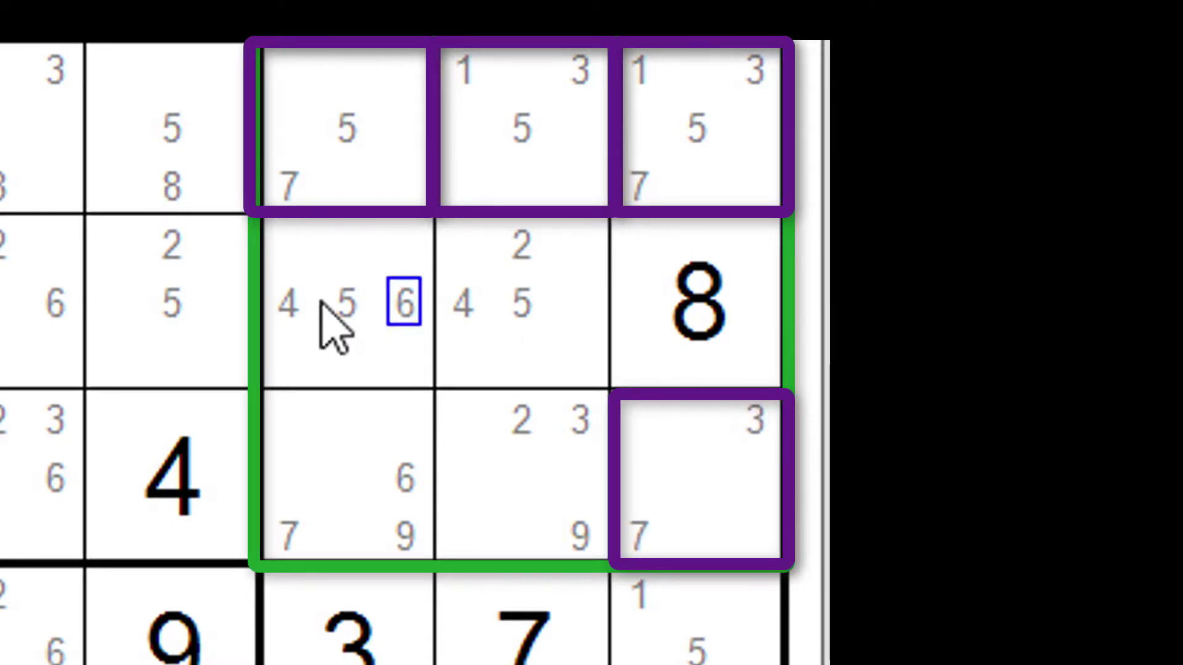
left_click(345, 305)
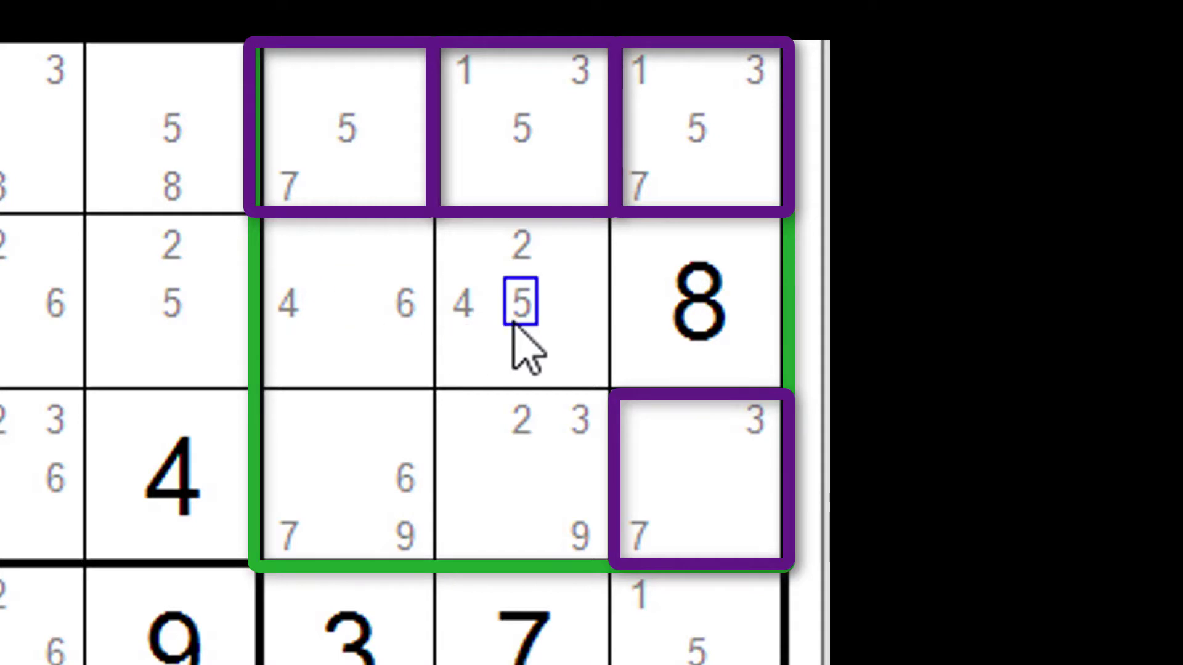
left_click(521, 304)
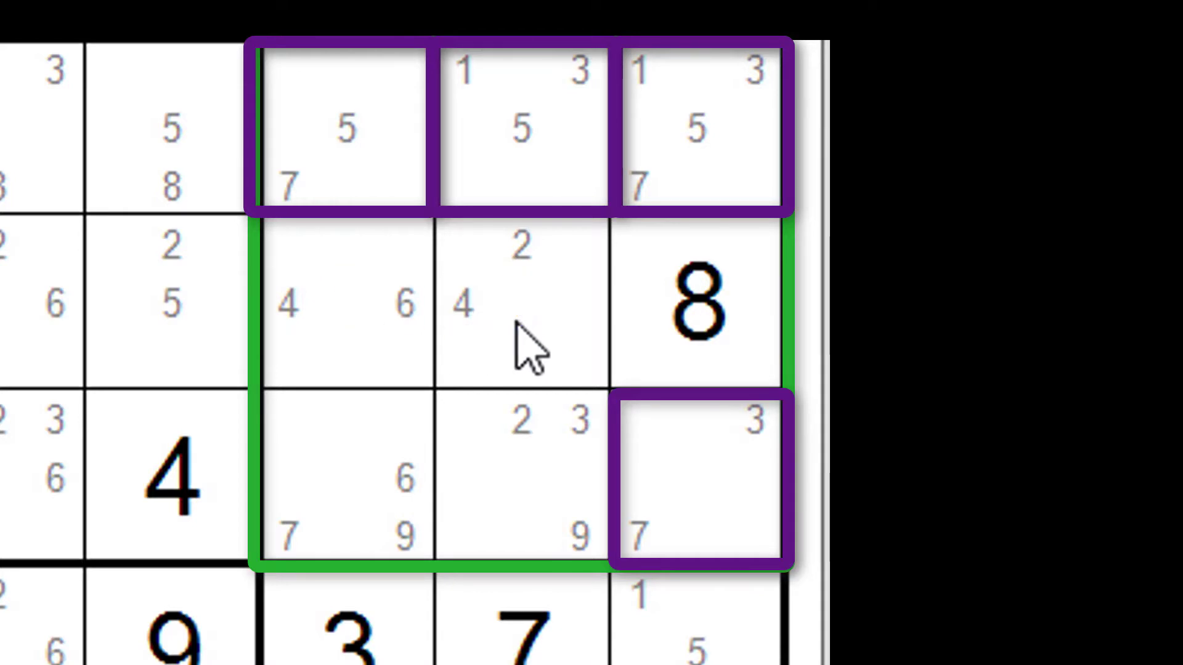
left_click(291, 536)
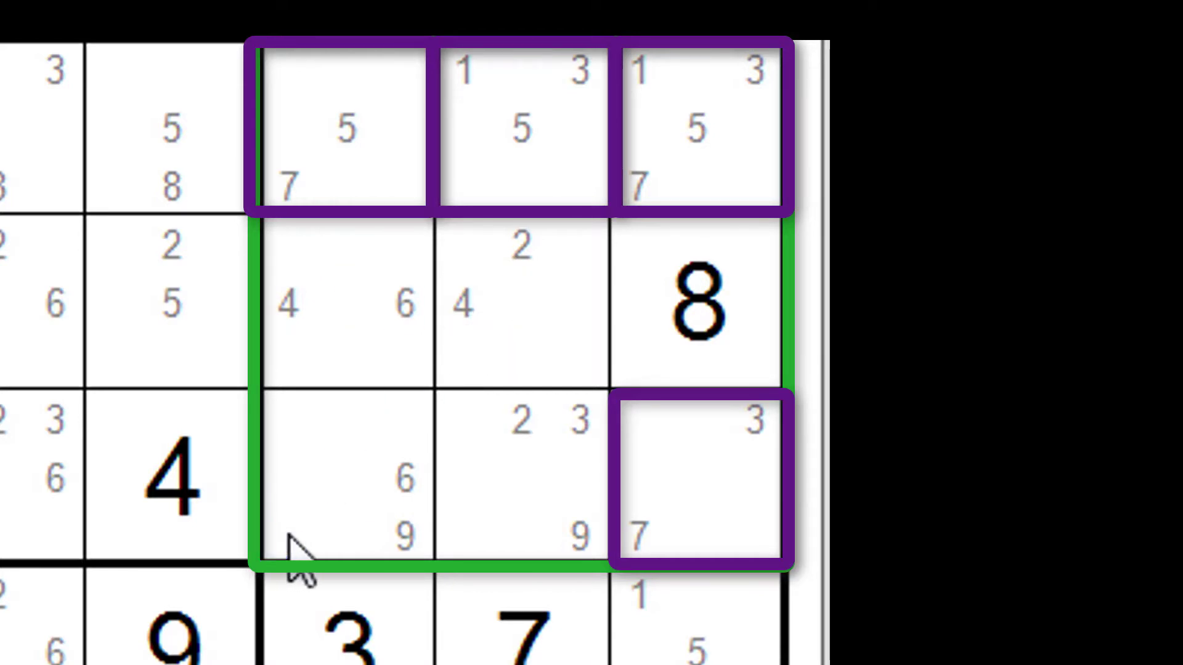
left_click(581, 419)
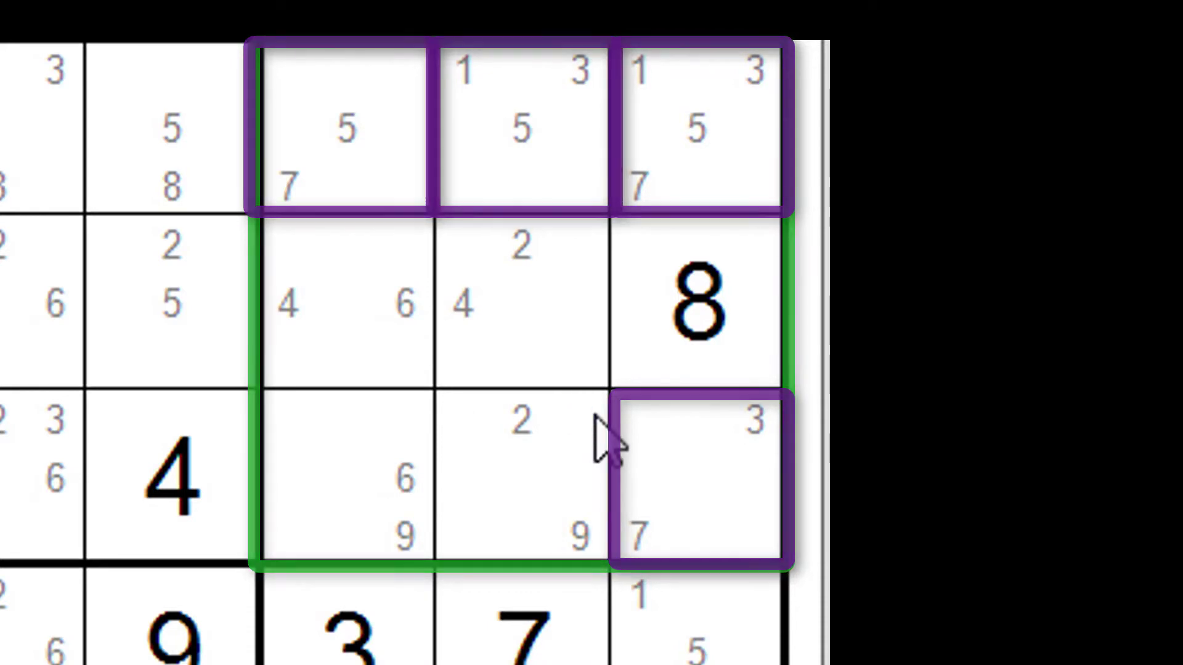